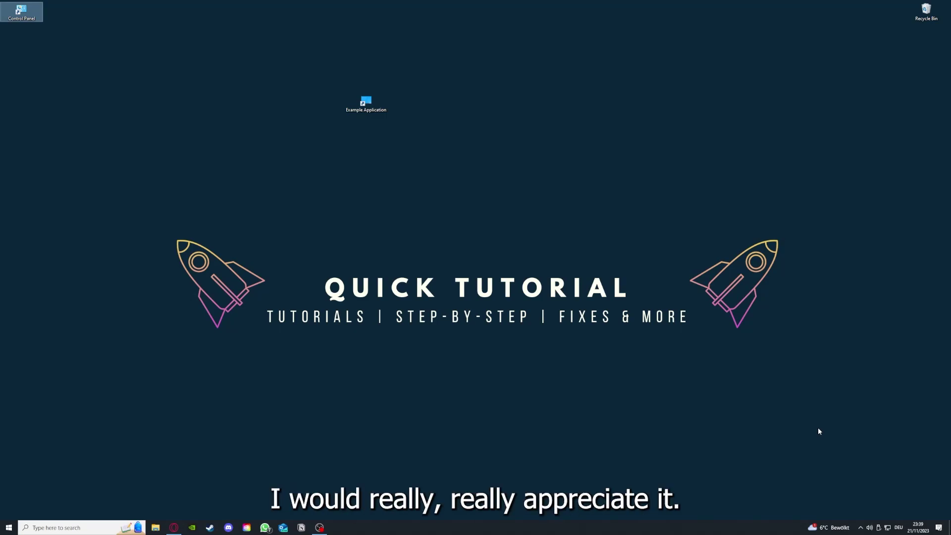
Select the Example Application shortcut on the desktop and close the Desktop folder window
left_click(674, 357)
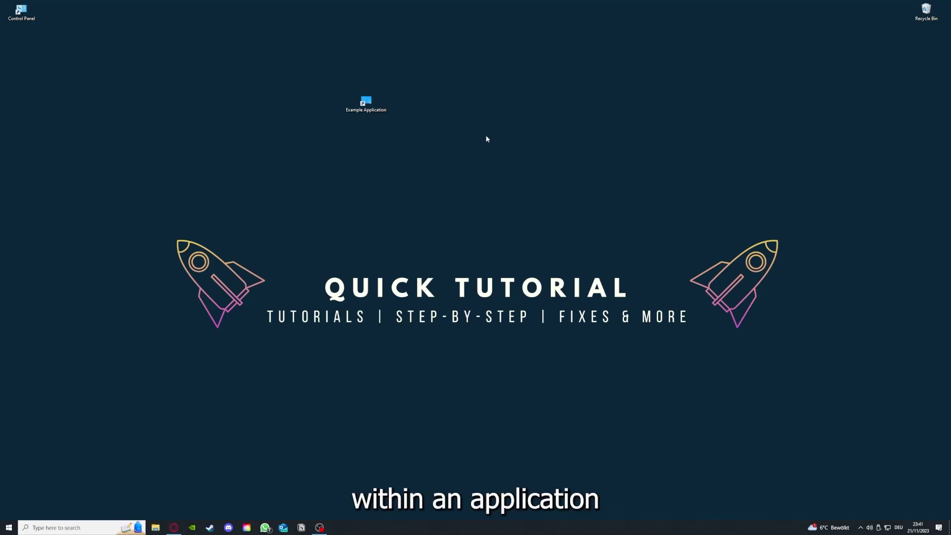
mouse_move(125, 185)
left_mouse_down()
mouse_move(165, 224)
mouse_move(804, 395)
left_mouse_up()
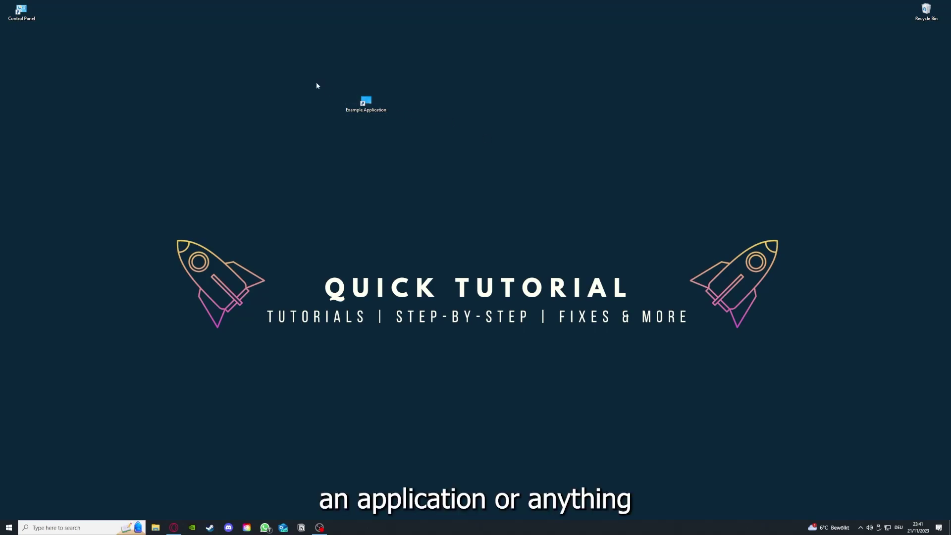
mouse_move(125, 186)
left_mouse_down()
mouse_move(594, 346)
mouse_move(788, 387)
left_mouse_up()
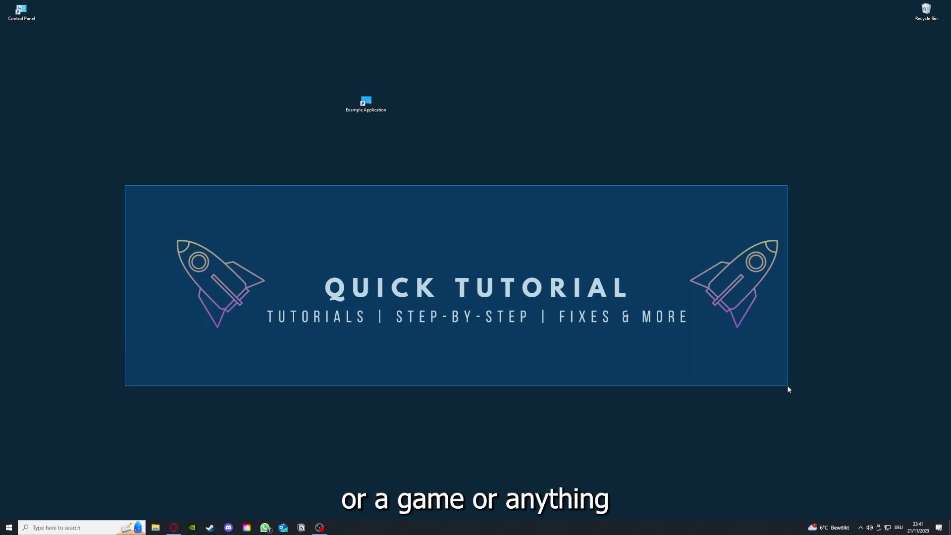
left_click_drag(788, 390, 803, 401)
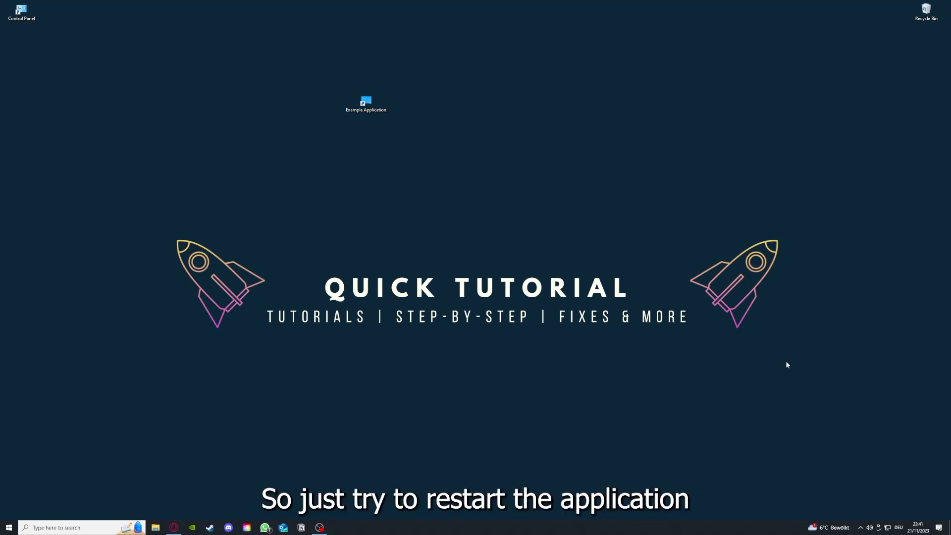
left_click(366, 104)
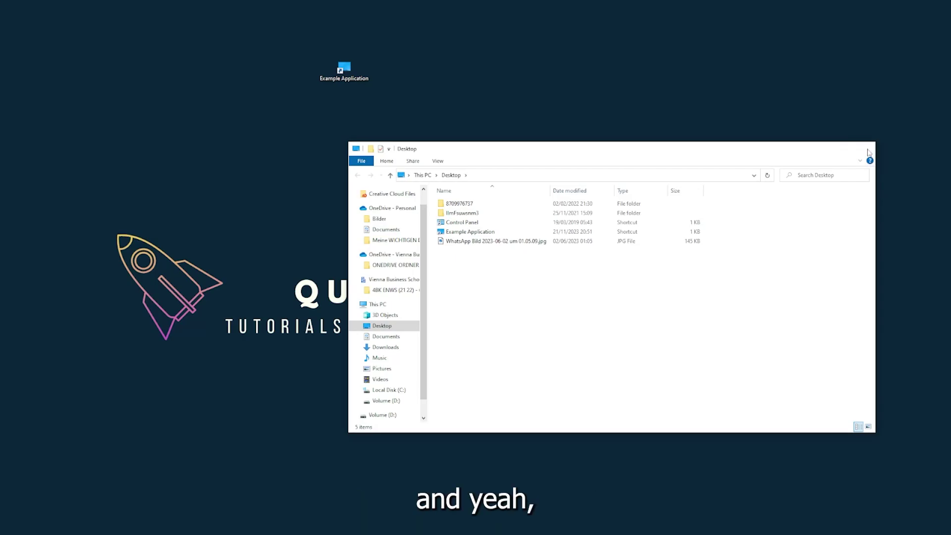
left_click(867, 152)
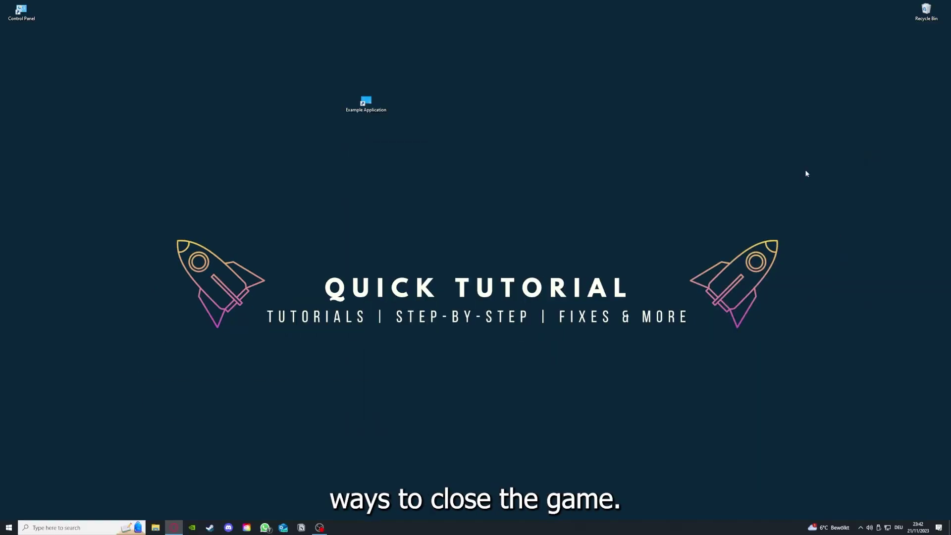
Open Task Manager from the taskbar and end the Task Manager task
right_click(357, 528)
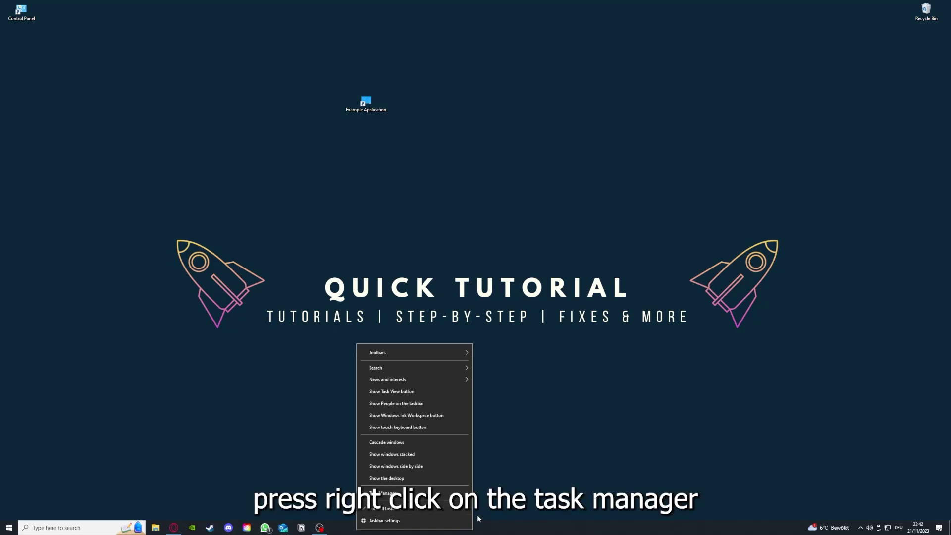
left_click(425, 495)
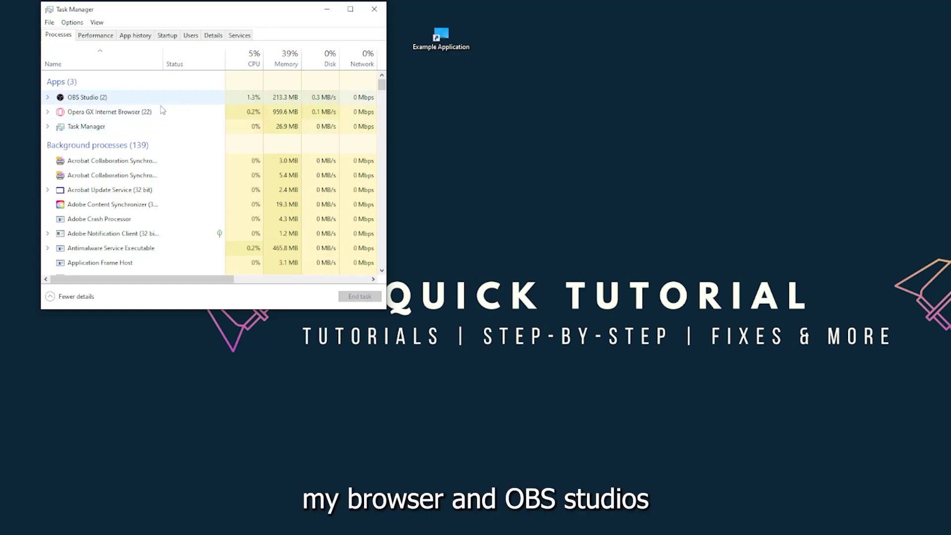
left_click(178, 130)
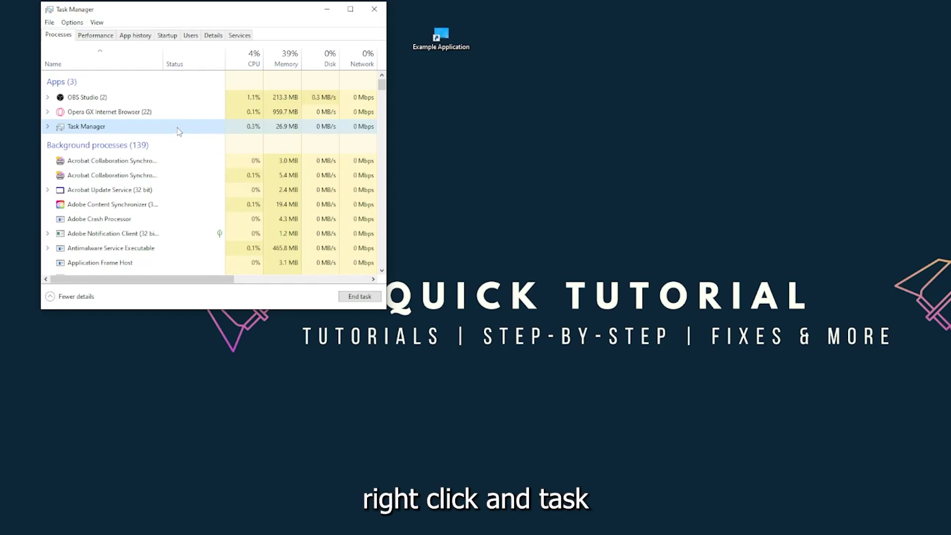
left_click(355, 297)
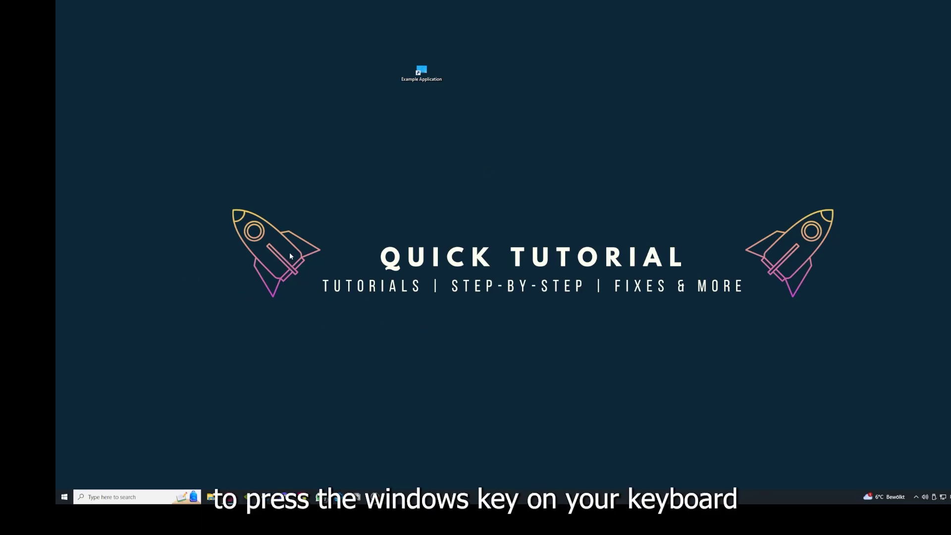
Show the Start menu power options, then dismiss them without restarting
key("super")
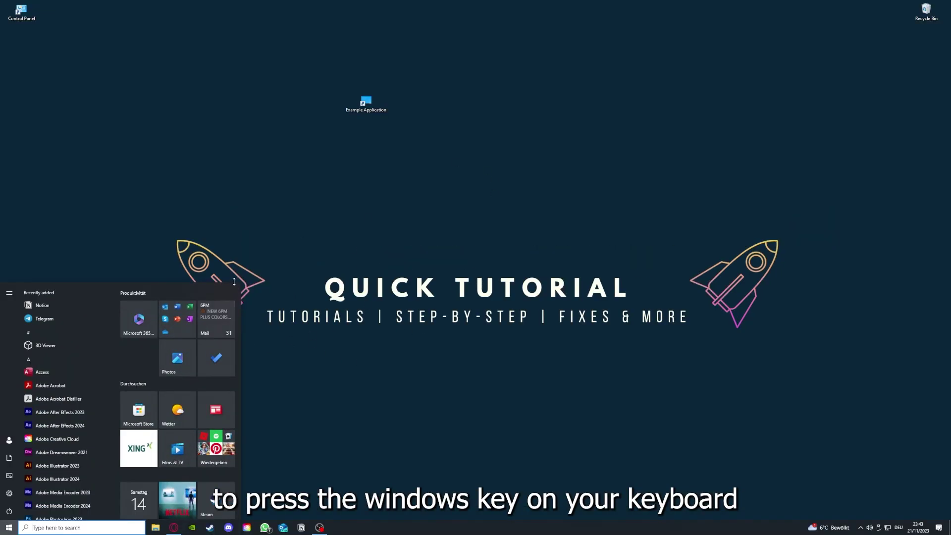
key("super")
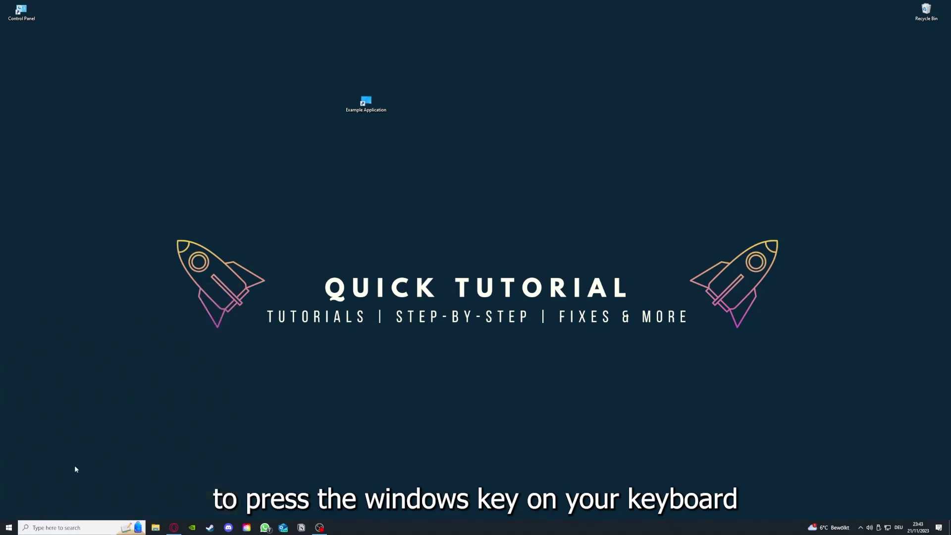
left_click(11, 523)
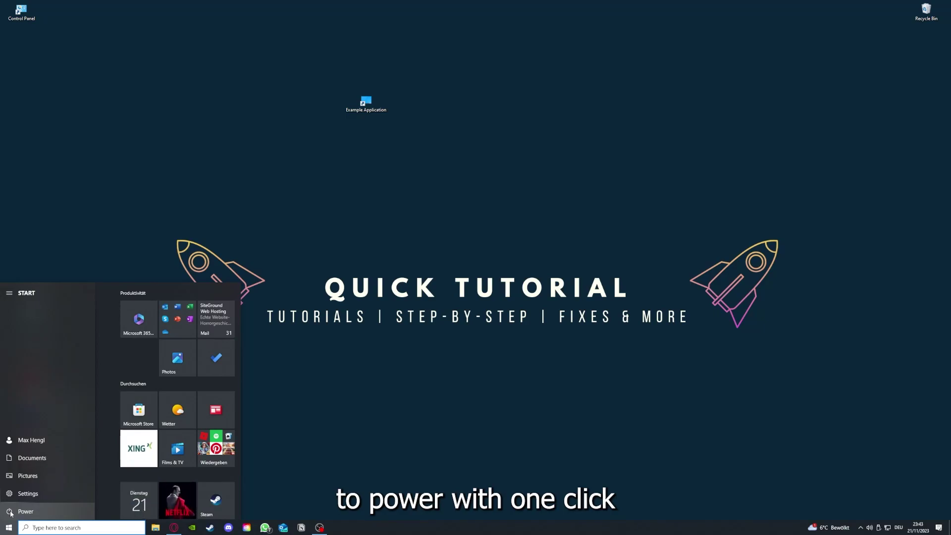
left_click(11, 512)
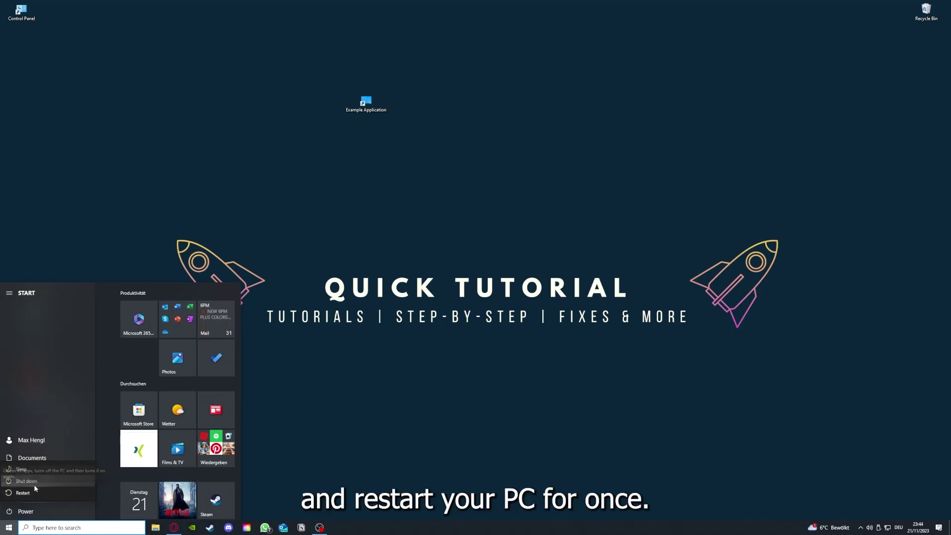
left_click(375, 379)
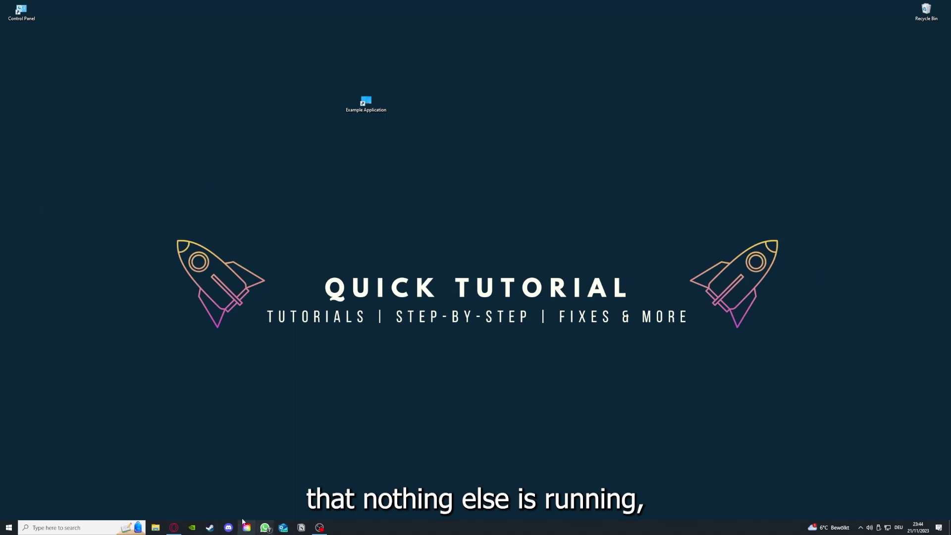
Reopen Task Manager on its Startup tab and maximize it to full screen
right_click(365, 528)
left_click(396, 494)
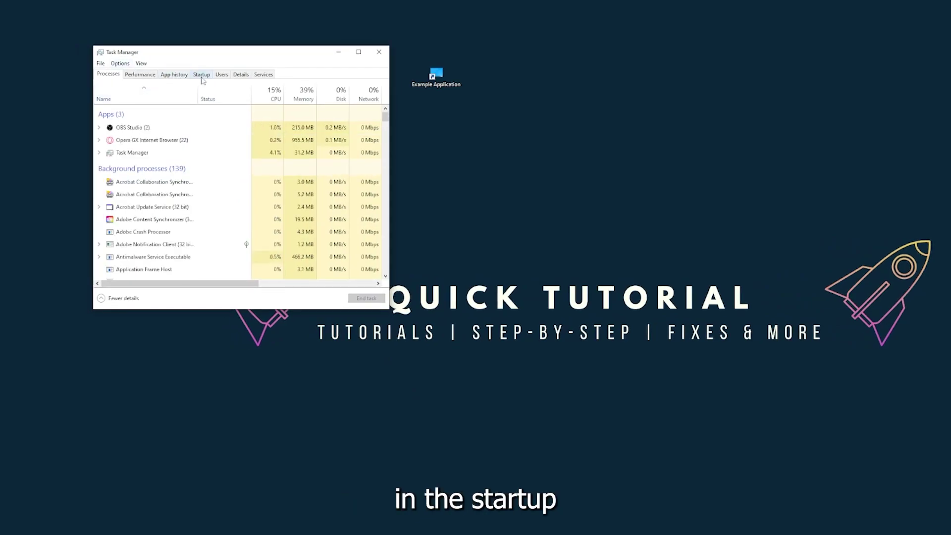
left_click(202, 75)
scroll(208, 188, "down", 3)
scroll(198, 238, "up", 3)
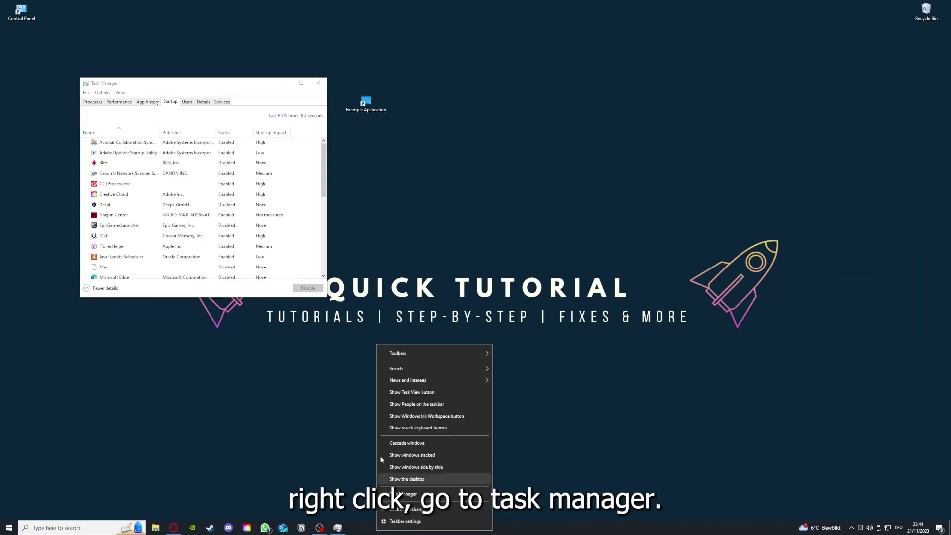
left_click(338, 527)
key("super+Up")
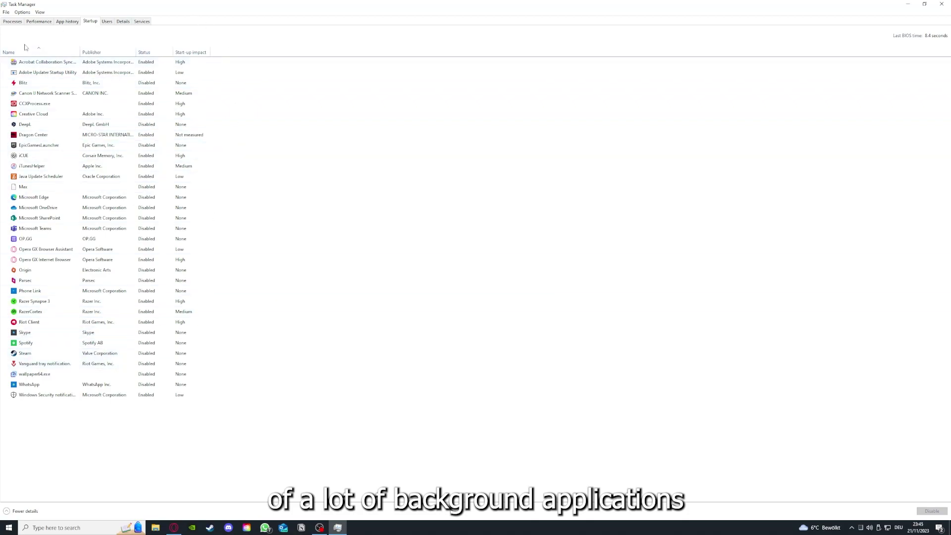
Check the Acrobat, CCXProcess, OneDrive, SharePoint, Phone Link and iTunesHelper startup entries
right_click(154, 63)
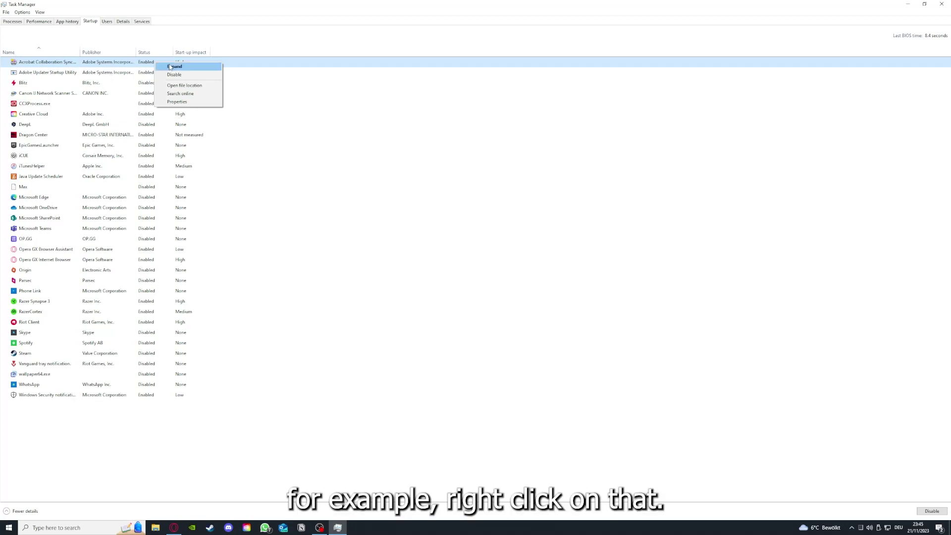
left_click(331, 104)
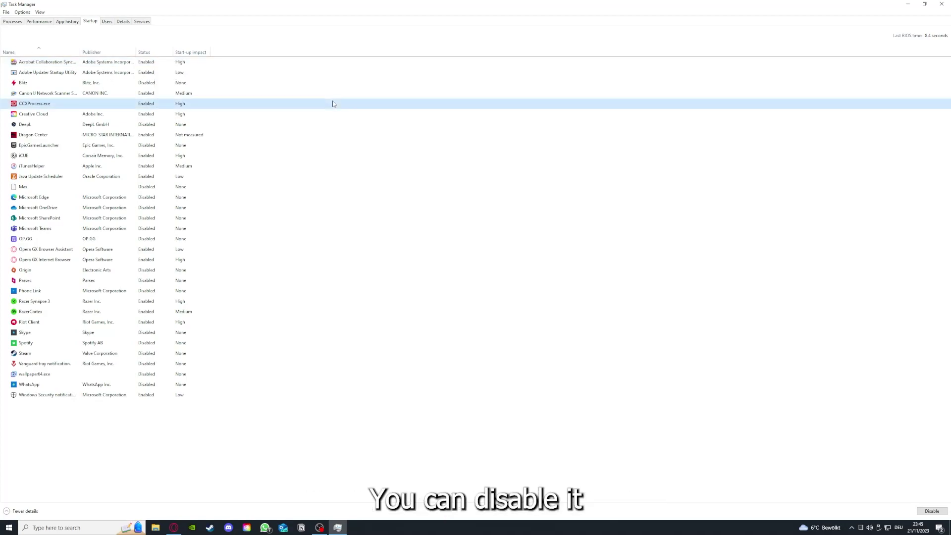
left_click(502, 208)
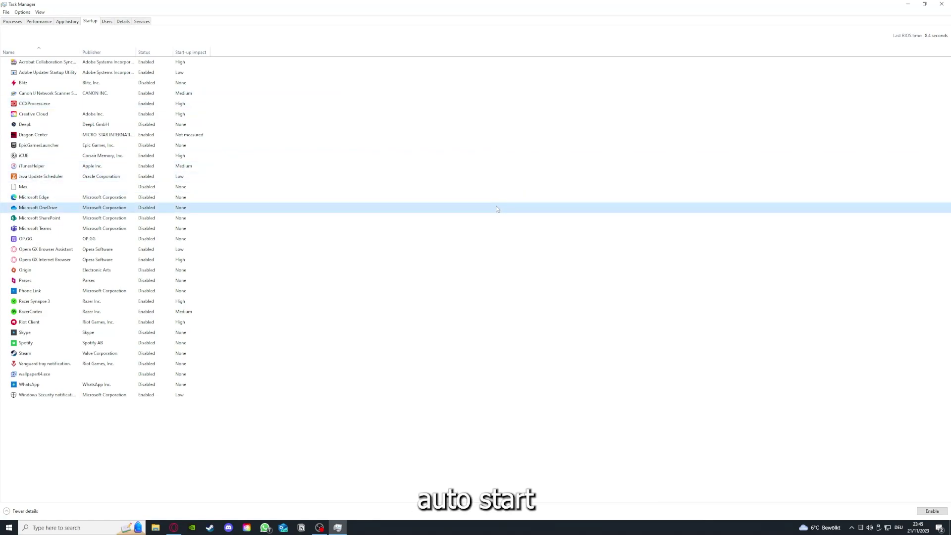
left_click(59, 63)
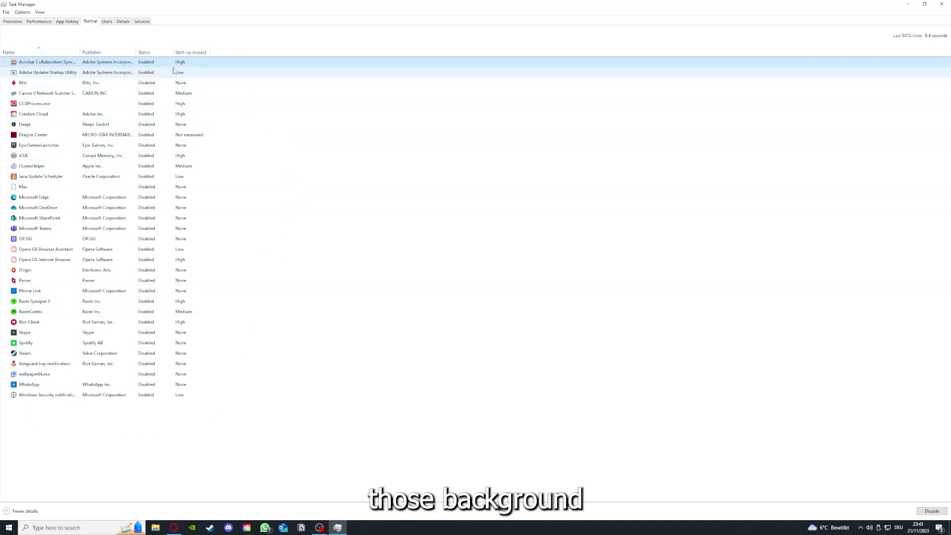
left_click(233, 218)
left_click(265, 293)
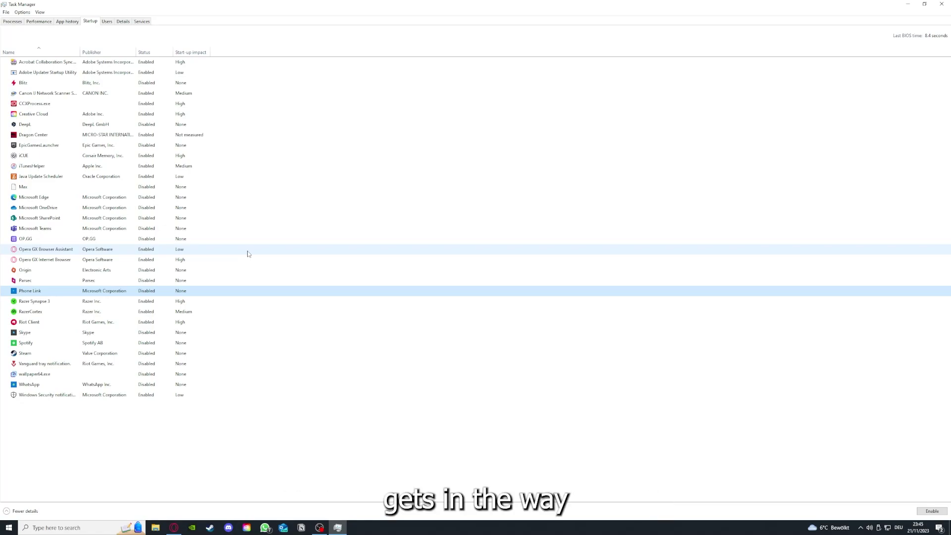
left_click(208, 171)
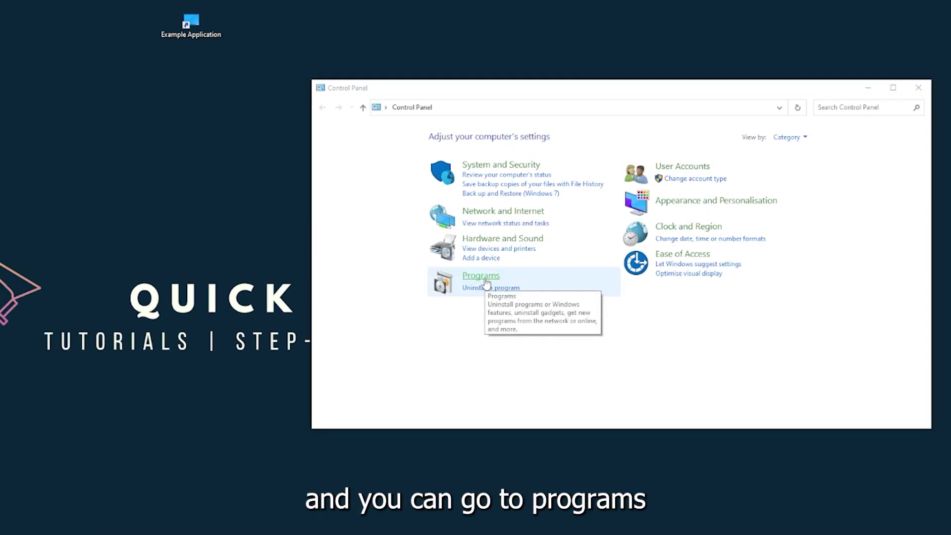
Go to Programs > Programs and Features, listing all 175 installed programs
left_click(486, 283)
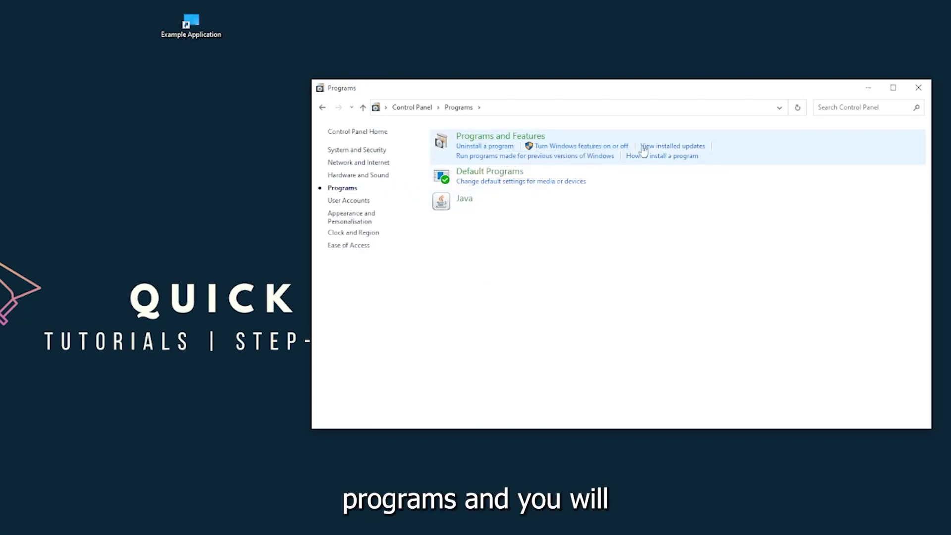
left_click(514, 144)
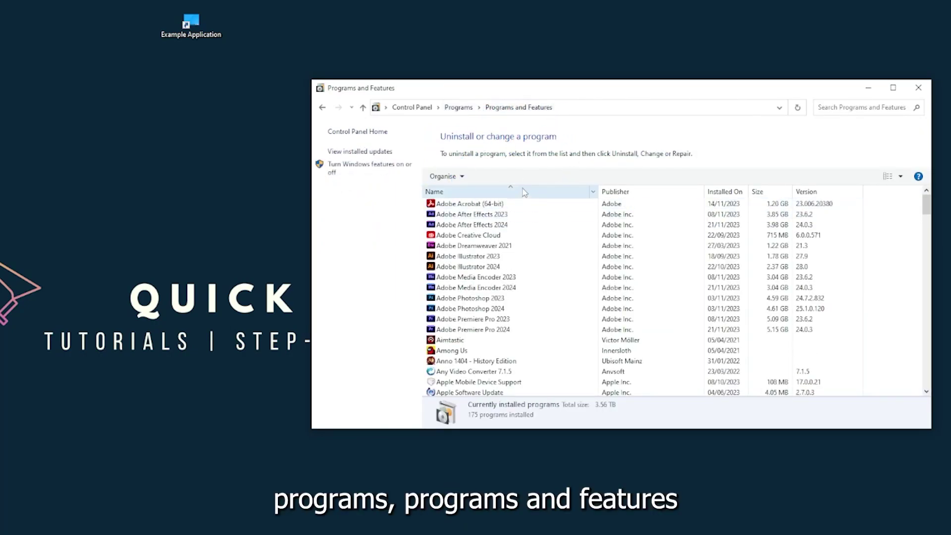
Find Overwolf in the installed programs list and bring up its uninstall options
scroll(519, 215, "down", 4)
scroll(513, 237, "down", 6)
scroll(509, 258, "down", 5)
scroll(504, 279, "down", 5)
scroll(502, 279, "down", 5)
scroll(501, 281, "down", 5)
scroll(501, 284, "down", 5)
scroll(501, 286, "down", 5)
scroll(490, 302, "up", 5)
scroll(480, 322, "up", 5)
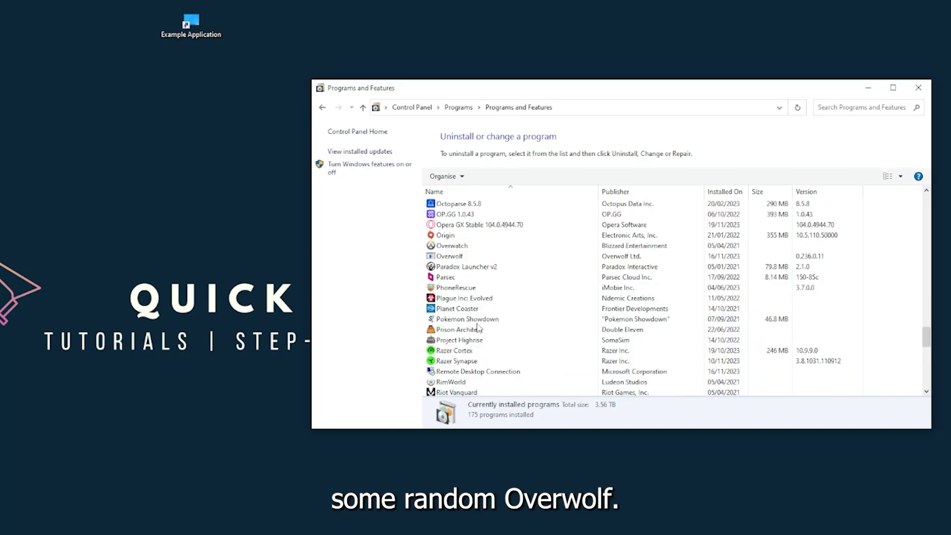
scroll(470, 325, "up", 1)
scroll(460, 324, "up", 1)
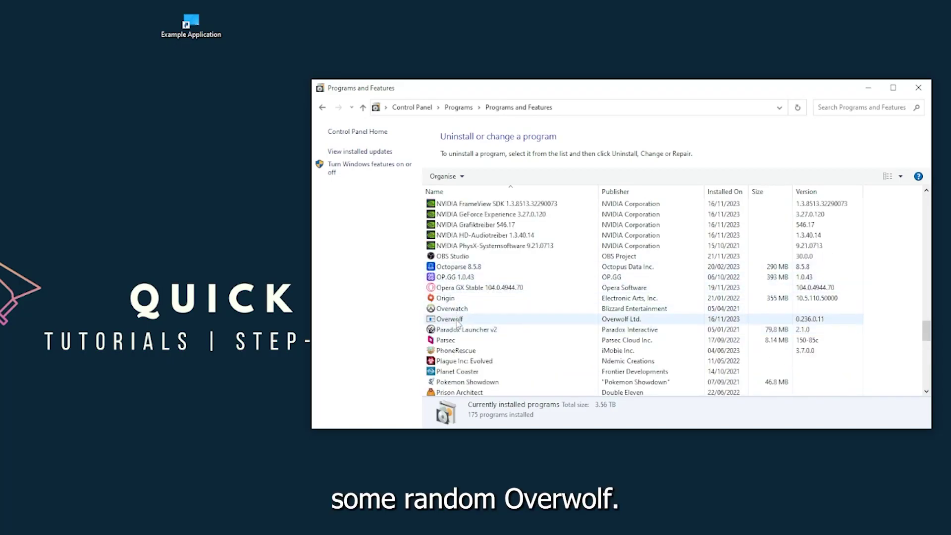
right_click(456, 321)
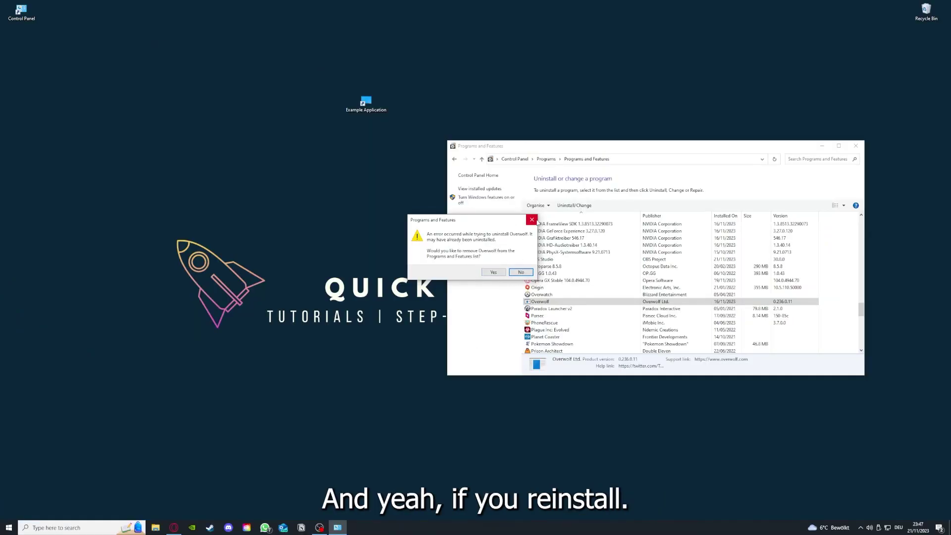
Answer Yes to the Overwolf error and close Programs and Features
left_click(532, 220)
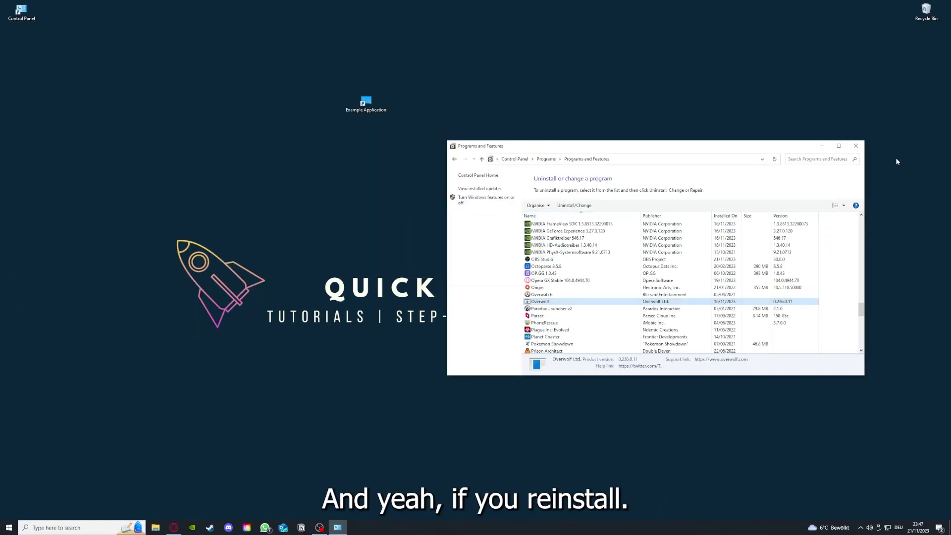
left_click(855, 146)
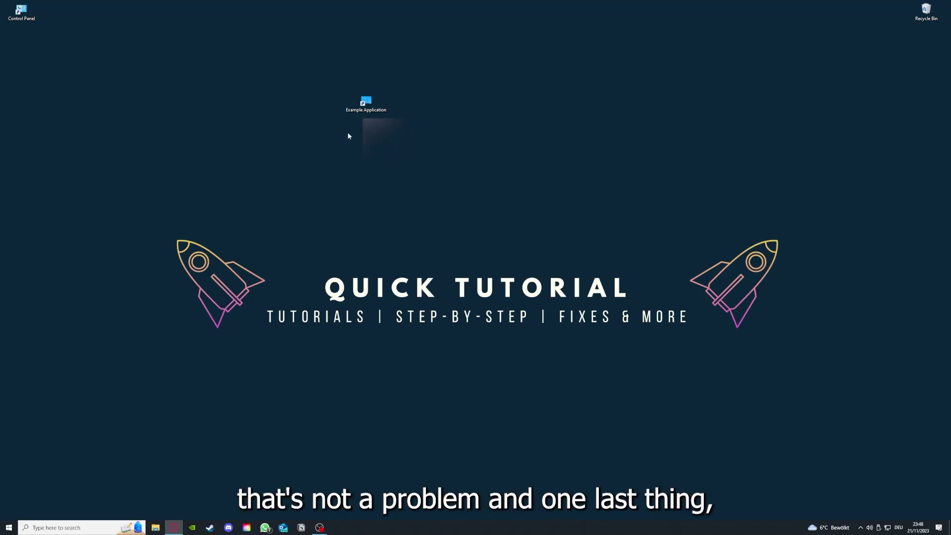
Open Example Application's Properties and browse its Security, Previous Versions and Shortcut tabs
right_click(360, 99)
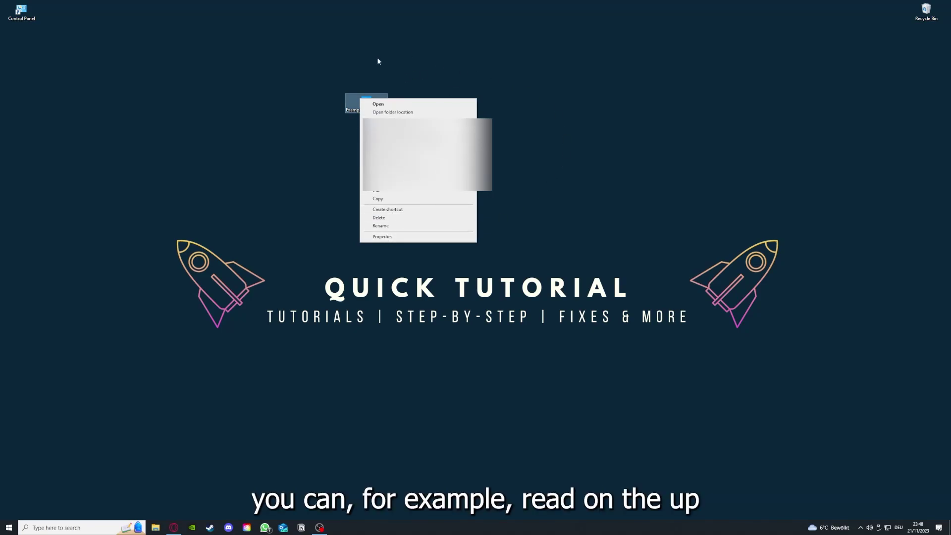
left_click(382, 236)
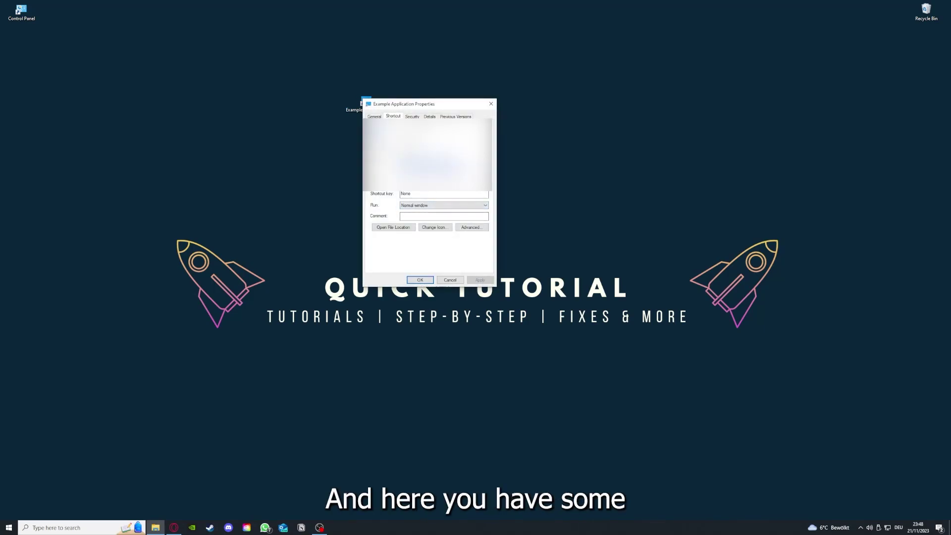
key("ctrl+Tab")
key("ctrl+Tab")
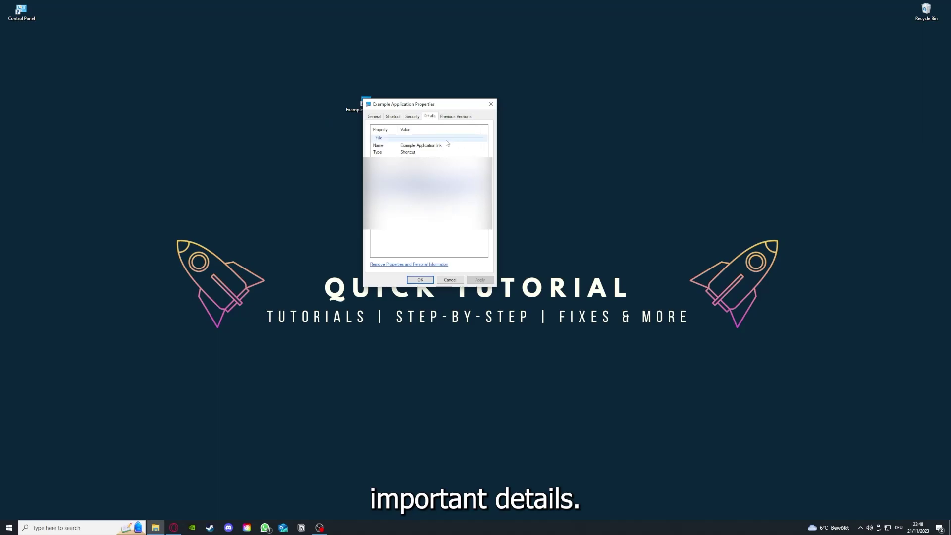
left_click_drag(431, 105, 502, 137)
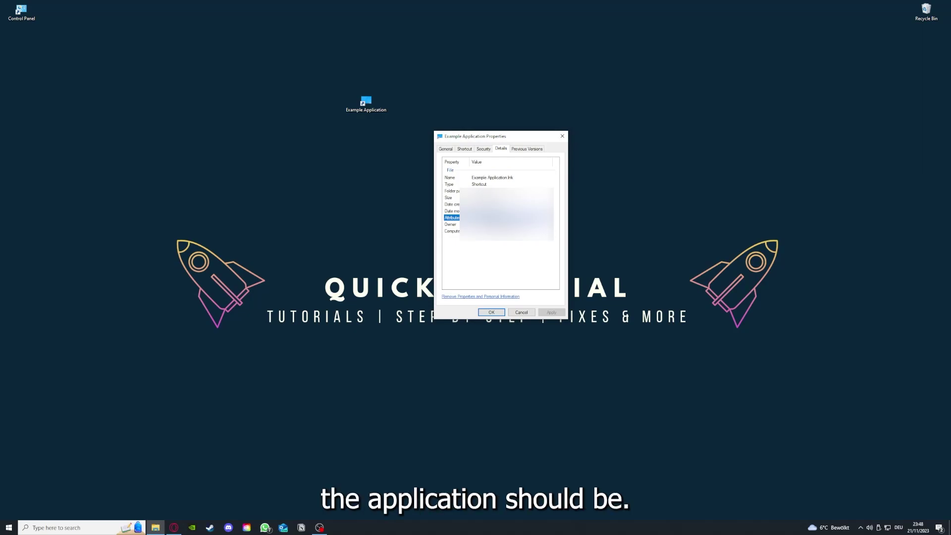
left_click(532, 150)
left_click(464, 150)
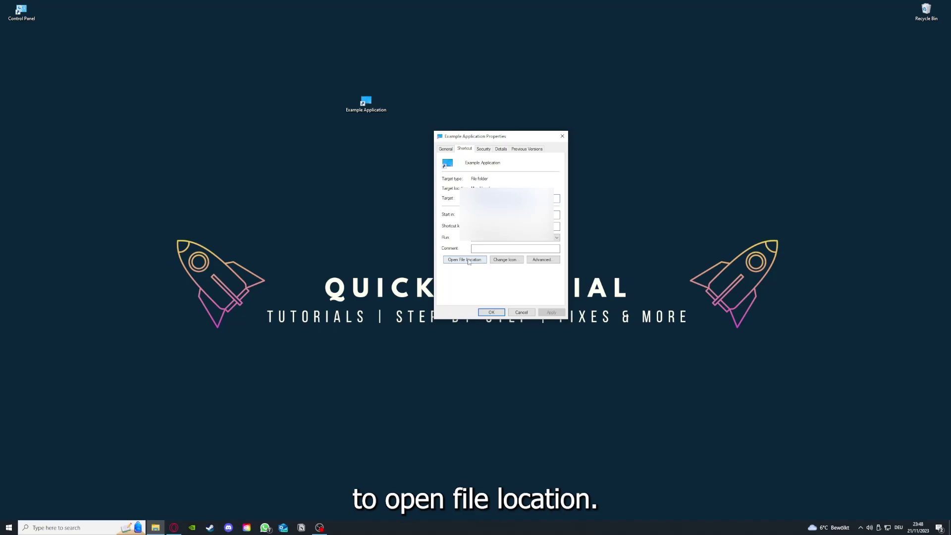
Open the shortcut's file location in This PC and move that window lower
left_click(457, 261)
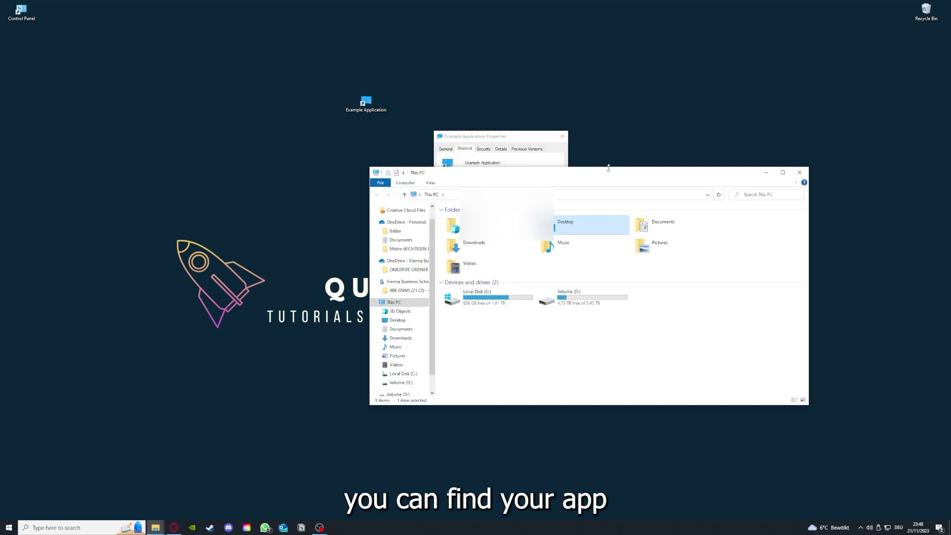
left_click_drag(608, 168, 502, 275)
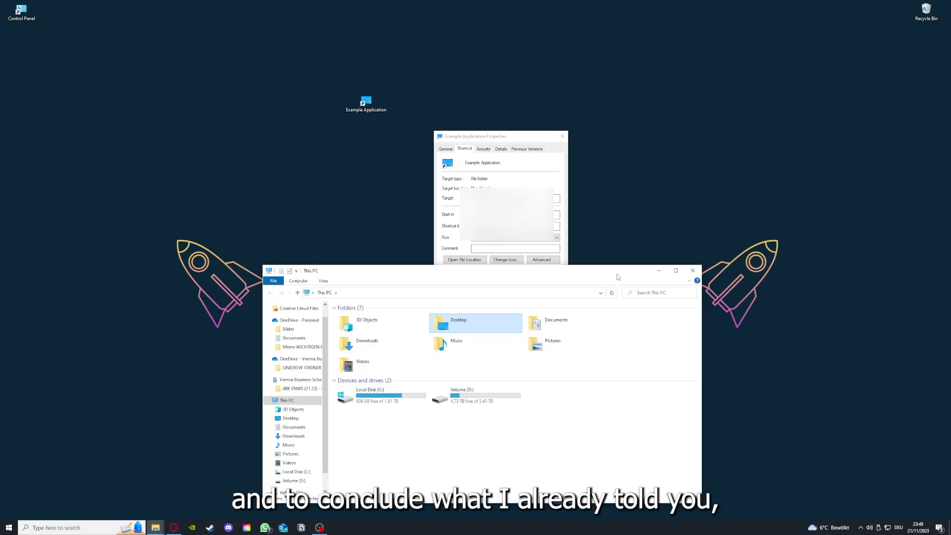
Close the This PC window and the Example Application Properties dialog
left_click(692, 270)
left_click(562, 136)
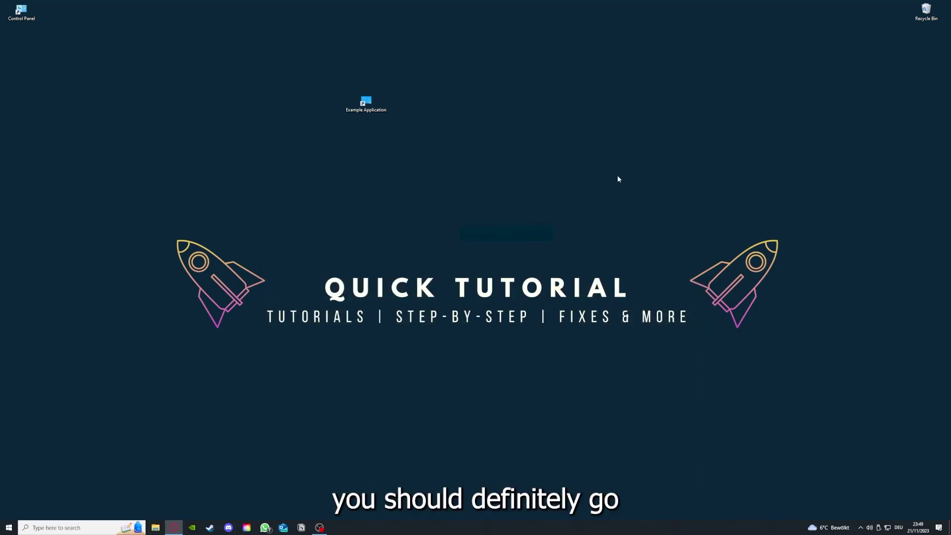